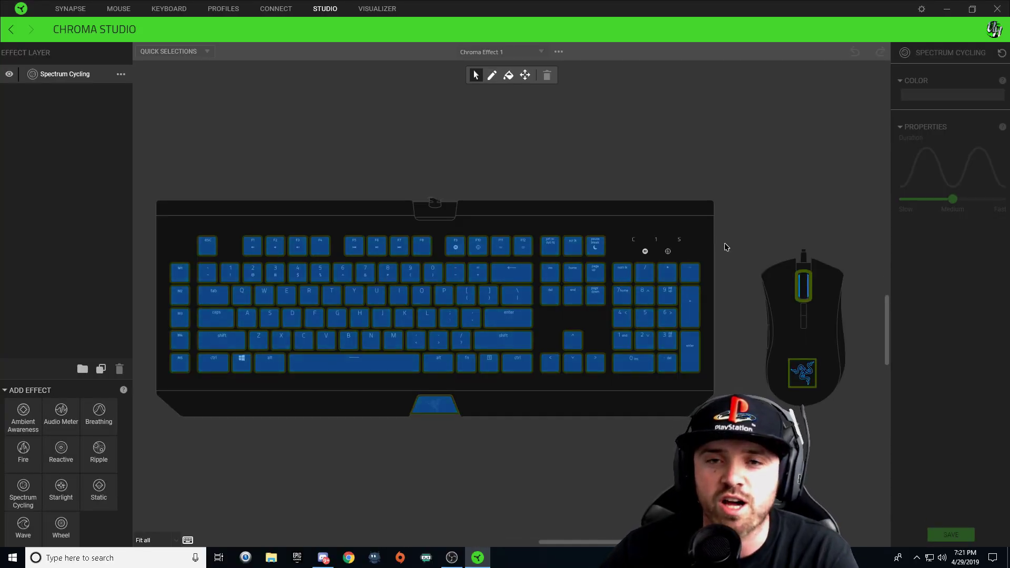
- Rename the effect to 'Radar' and switch its layer from Spectrum Cycling to Wheel
scroll(742, 234, "down", 1)
scroll(742, 240, "down", 2)
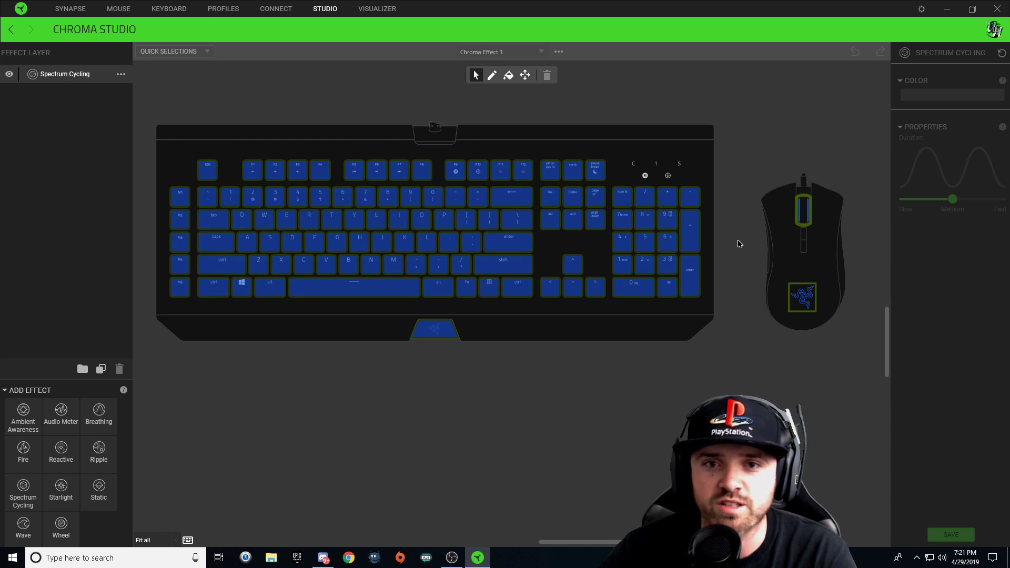
scroll(736, 258, "down", 1)
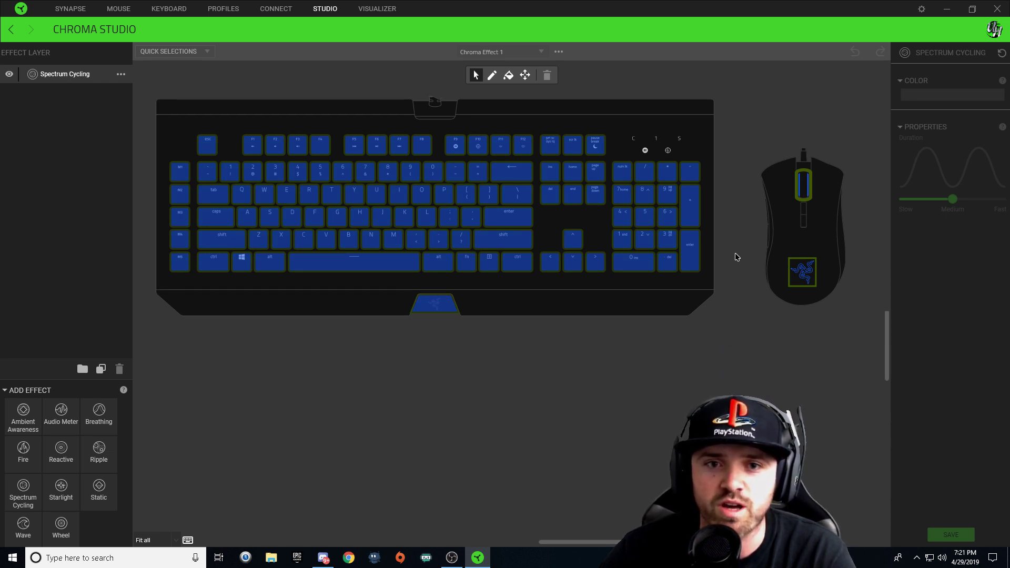
left_click(558, 52)
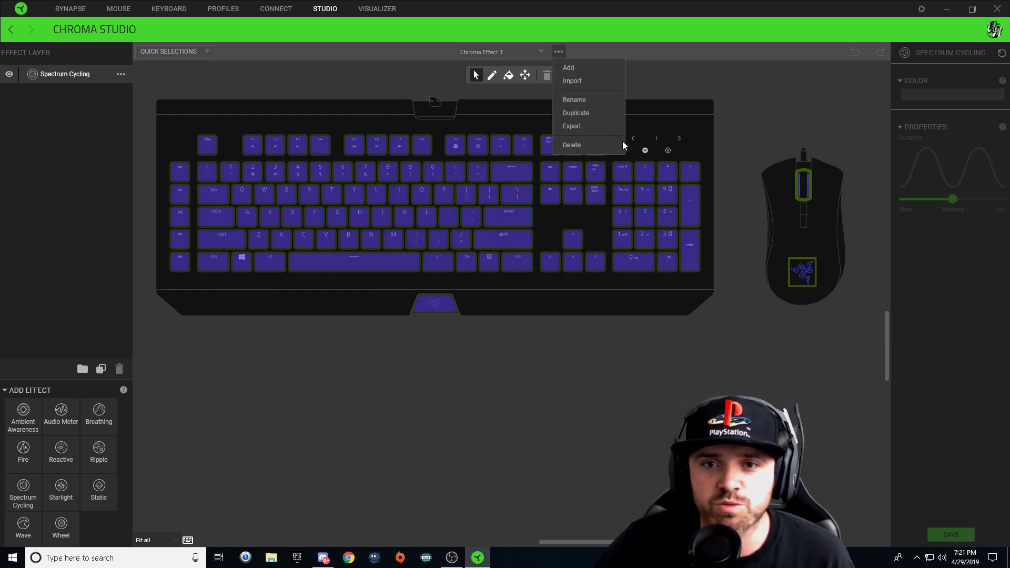
left_click(595, 103)
type("Radar")
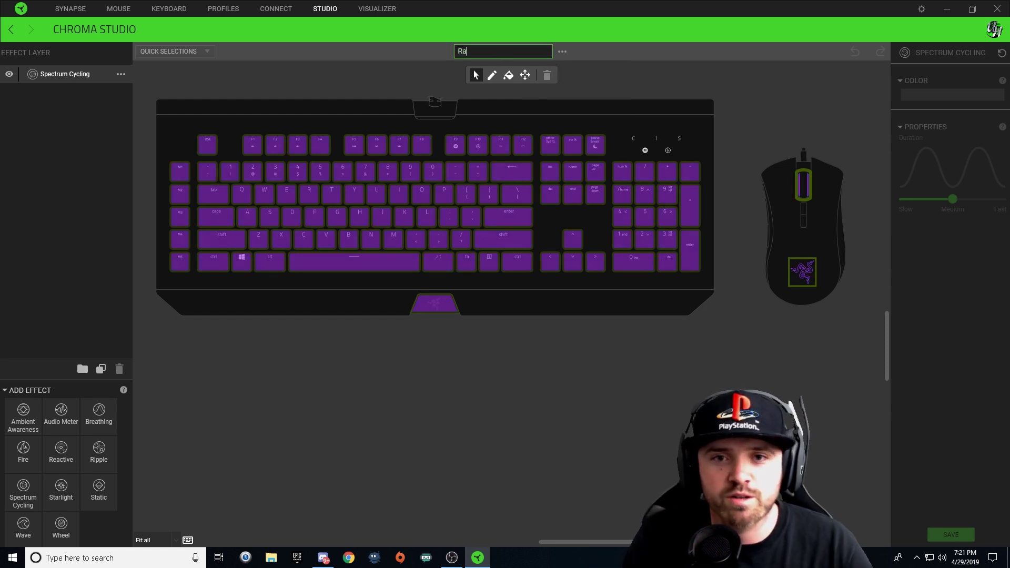
key("Return")
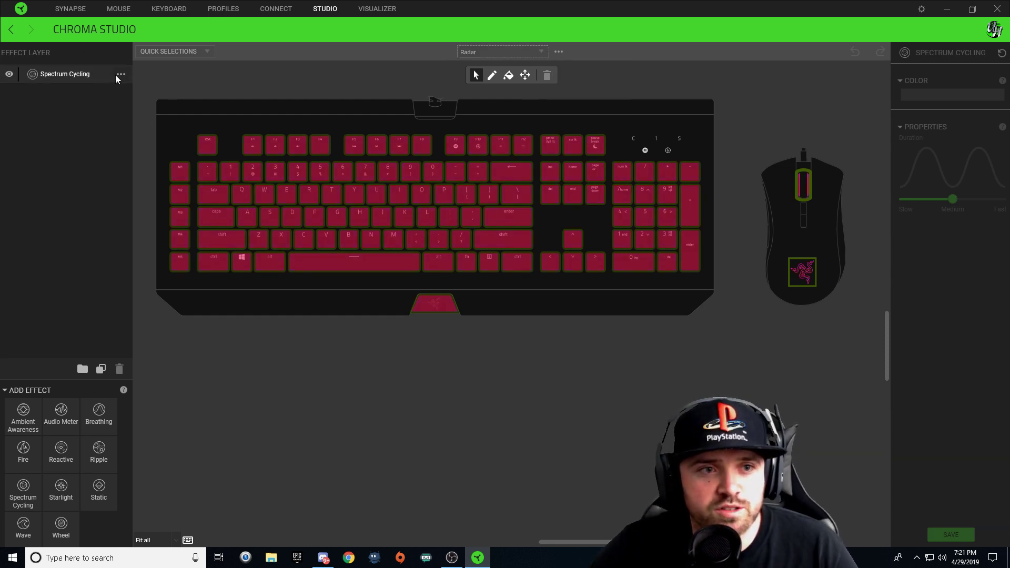
left_click(120, 74)
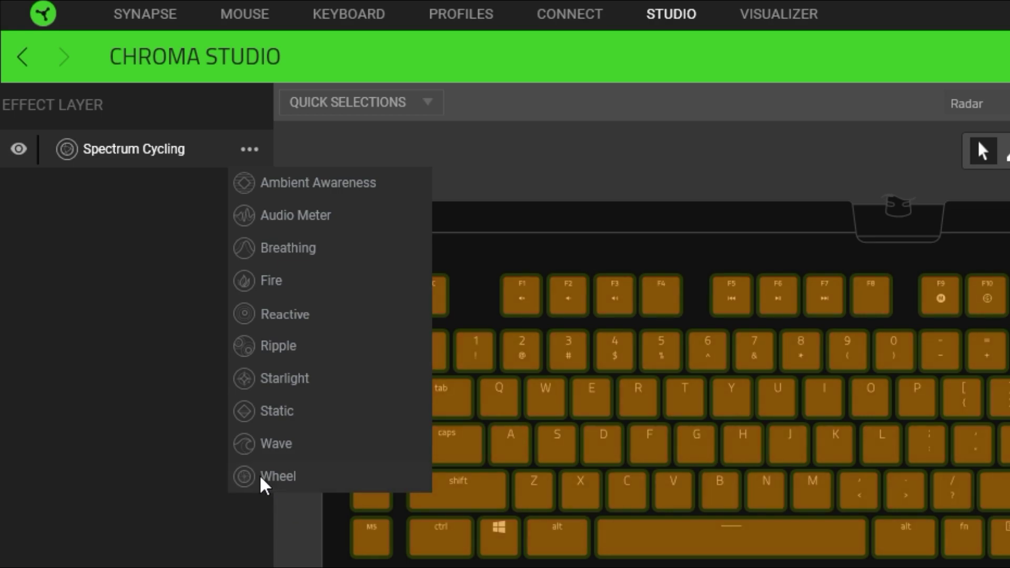
left_click(278, 477)
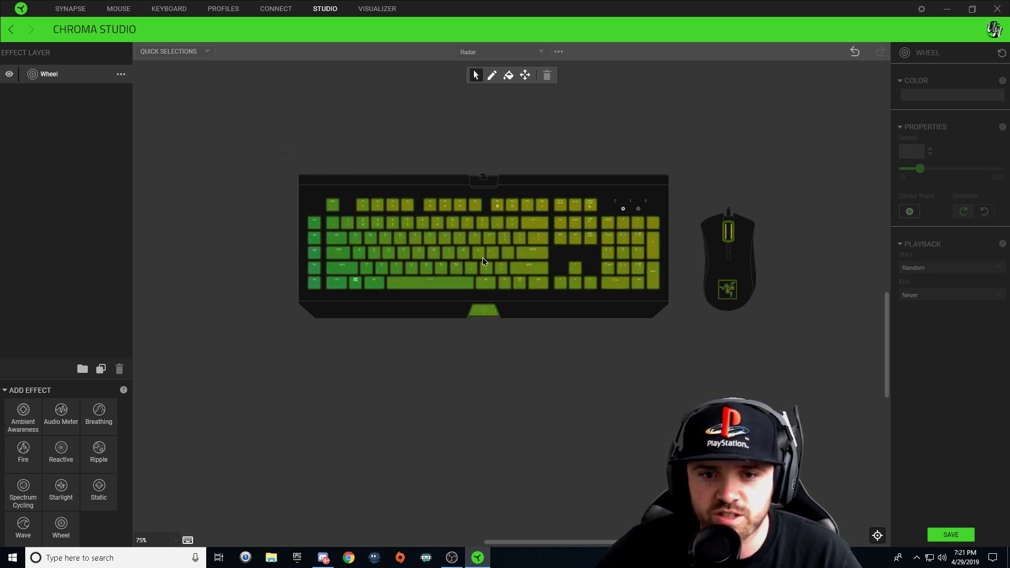
scroll(484, 261, "up", 5)
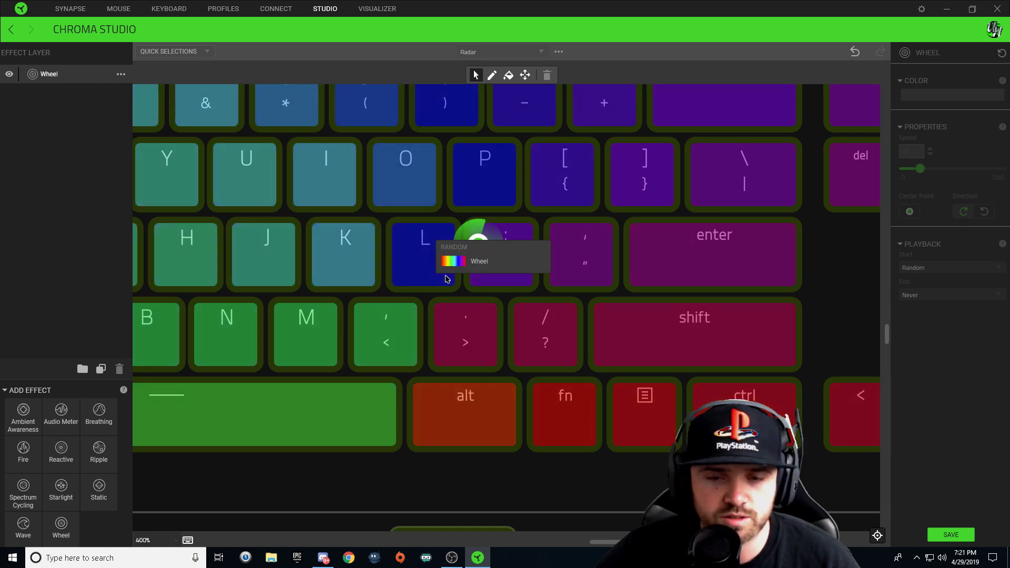
scroll(446, 279, "down", 5)
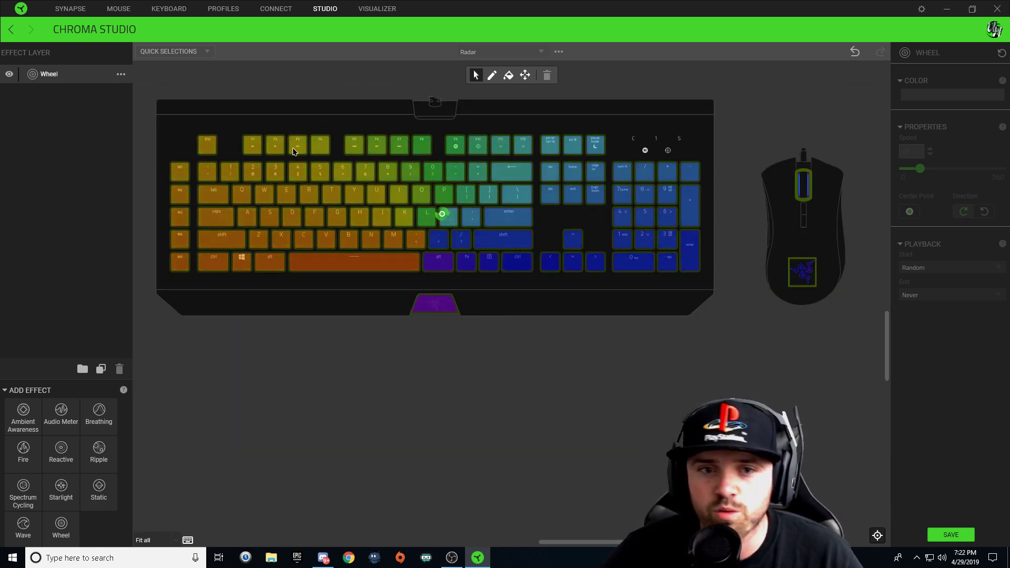
- Select all keys and the mouse and give the Wheel a black-to-green gradient
left_click_drag(162, 100, 858, 366)
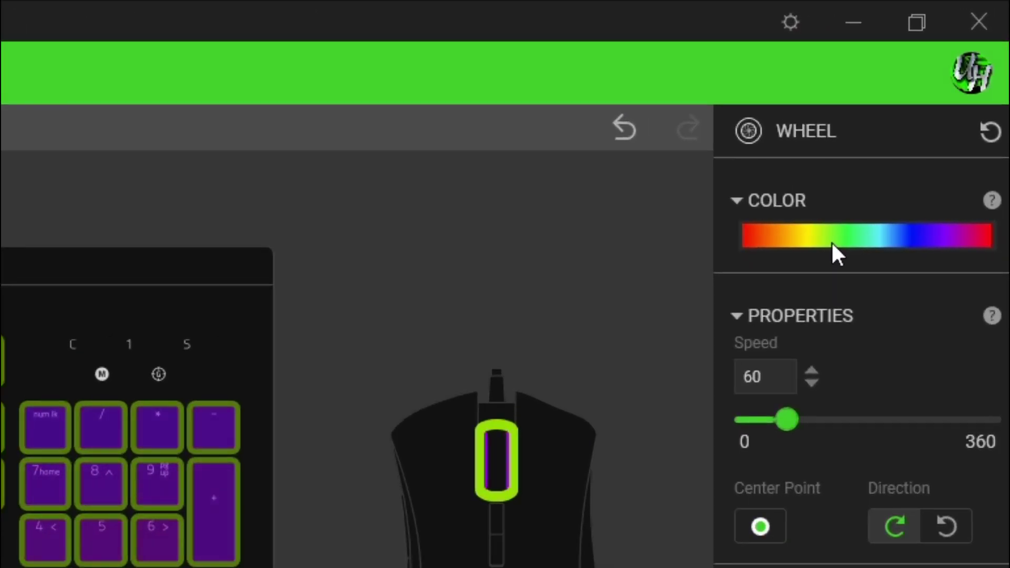
left_click(831, 241)
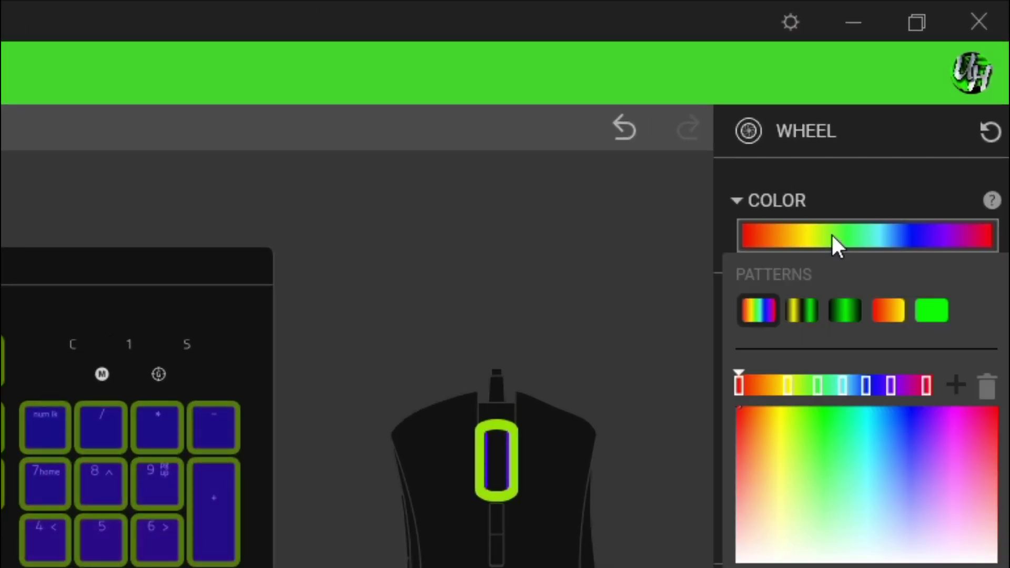
left_click(885, 314)
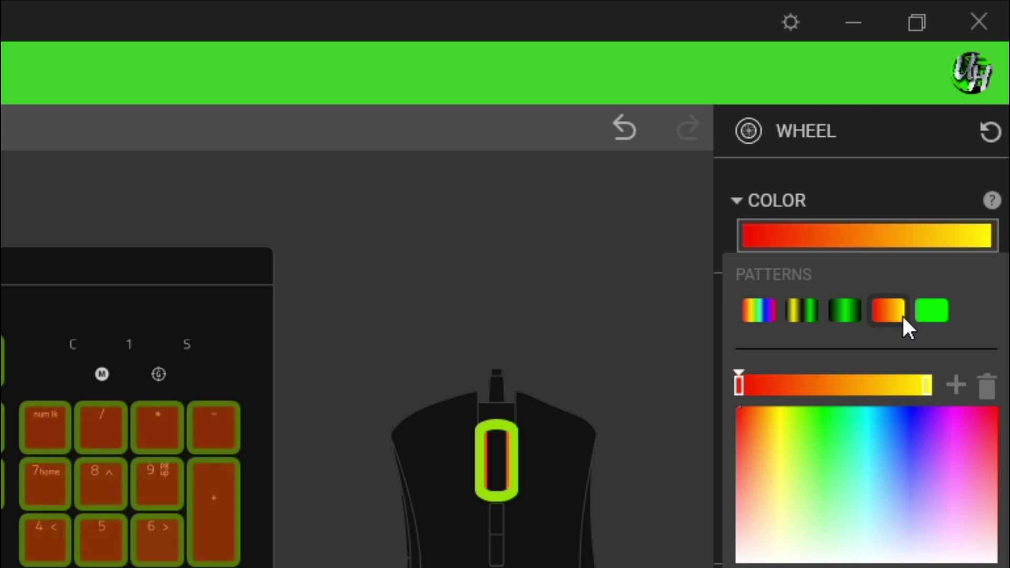
left_click(927, 385)
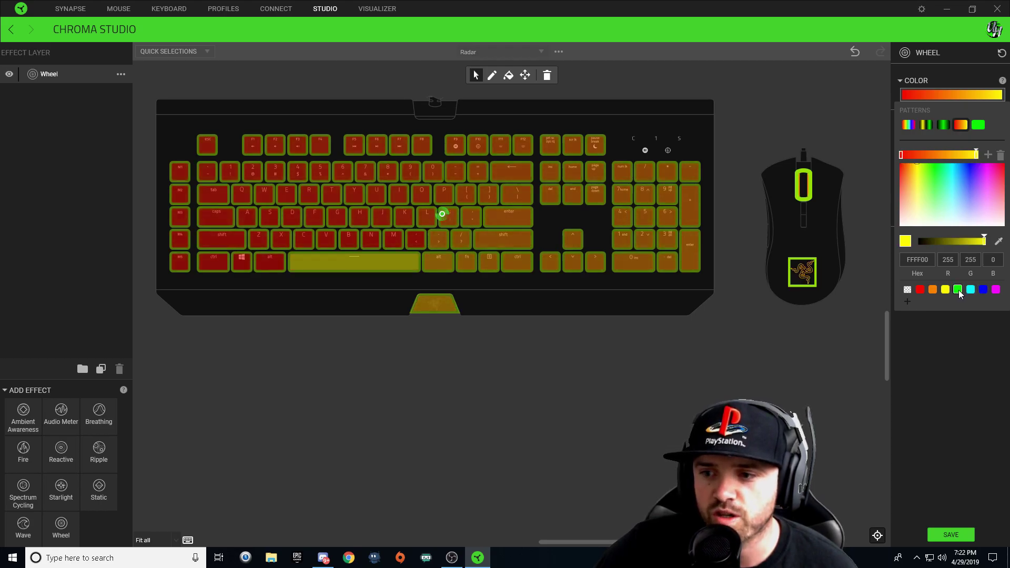
left_click(958, 290)
left_click(901, 155)
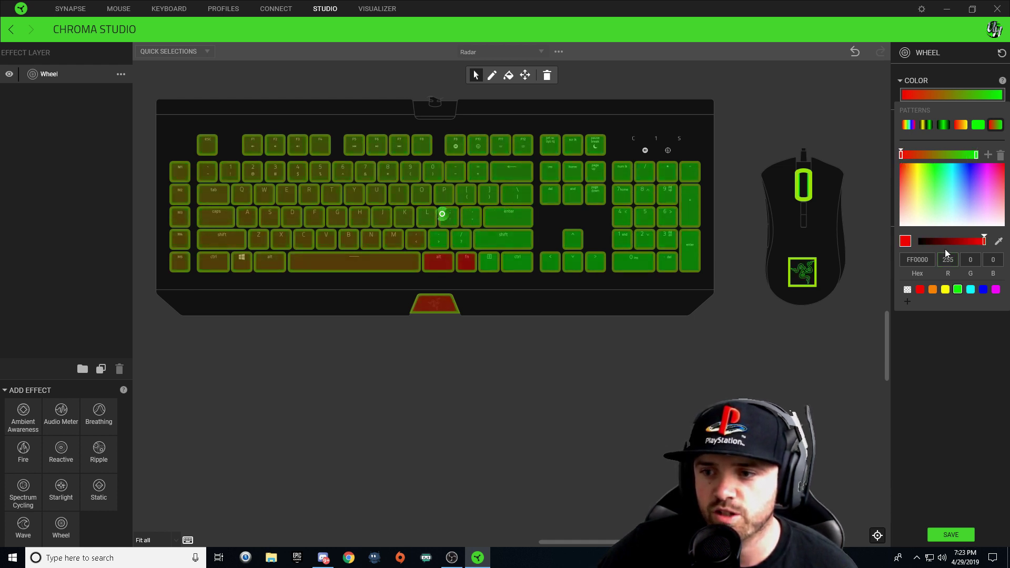
left_click_drag(945, 243, 929, 242)
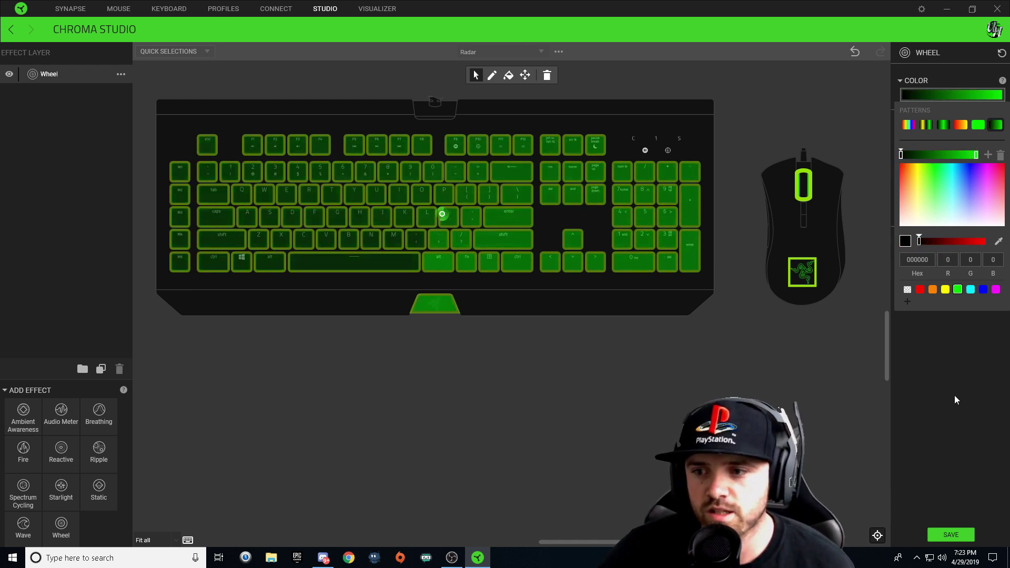
left_click(954, 396)
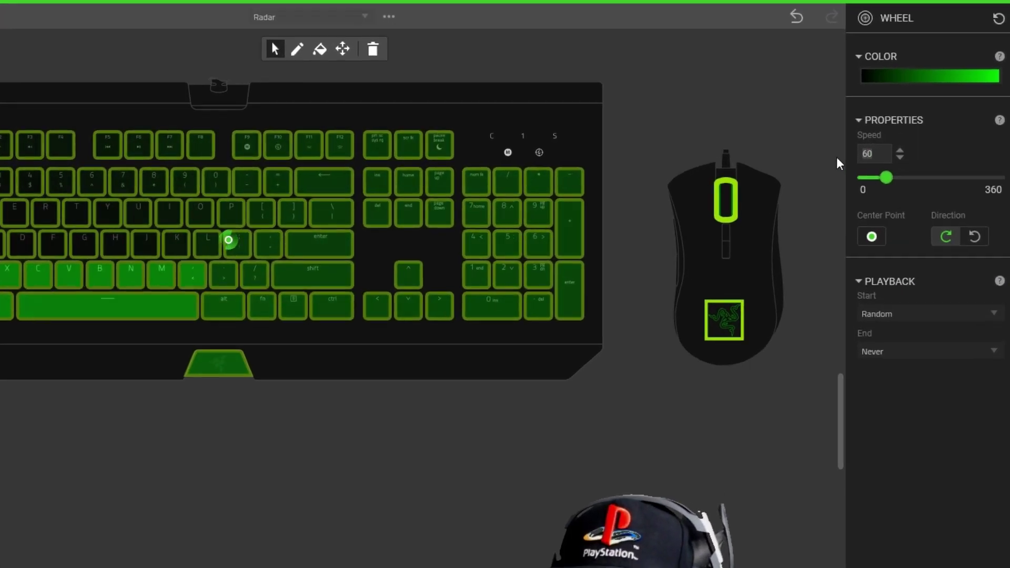
- Set the Wheel speed to 120 and save the Radar effect
type("120")
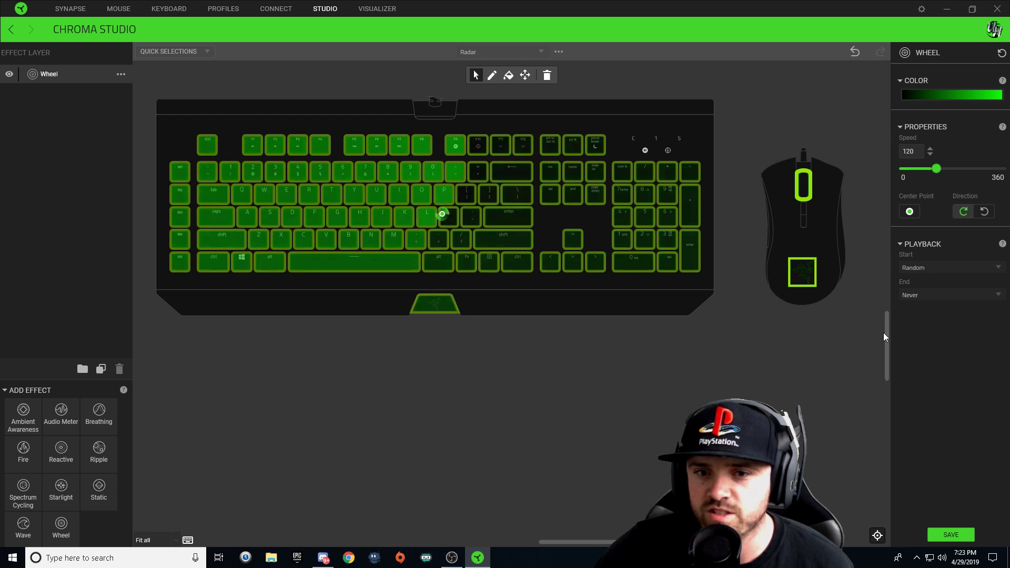
left_click(953, 536)
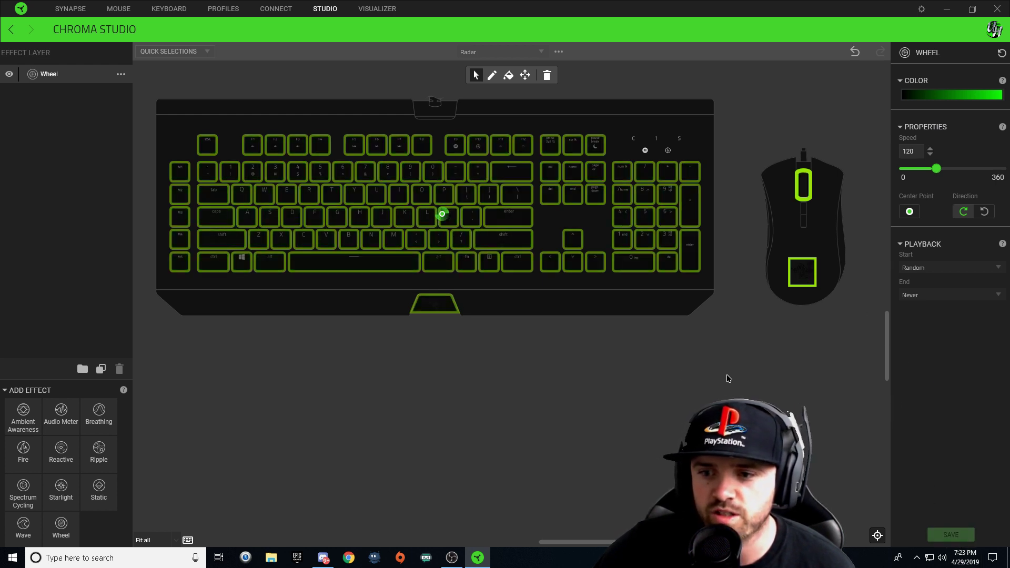
left_click(524, 381)
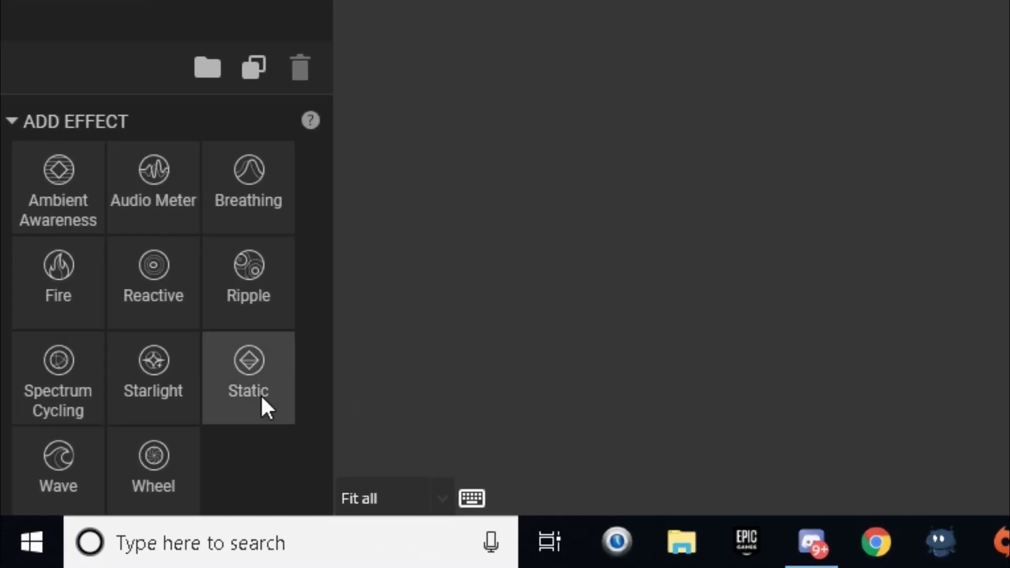
- Add a Static layer lighting Esc, W, A, S, D and the mouse logo red, then save
left_click(260, 394)
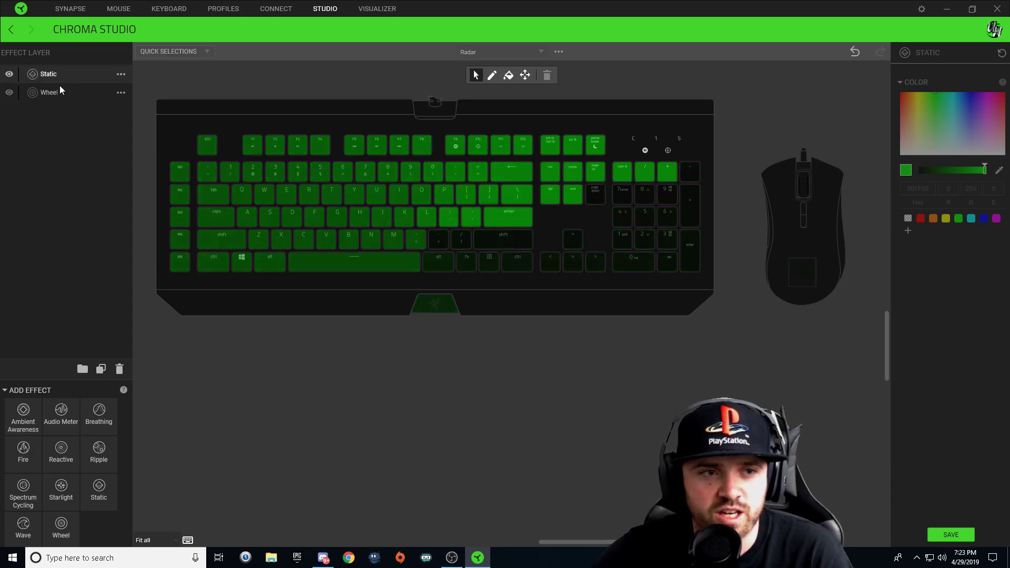
left_click(59, 90)
left_click(59, 77)
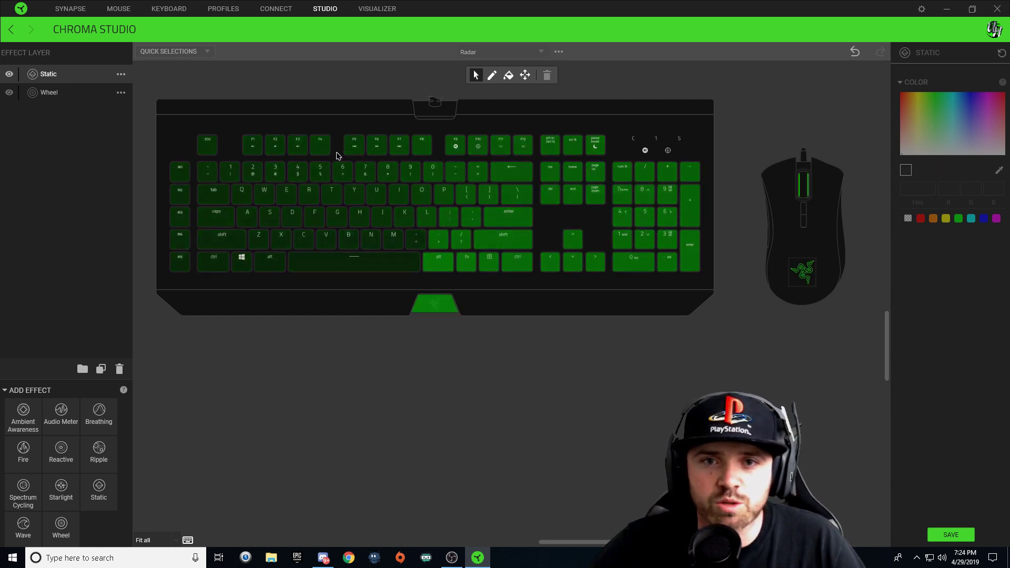
left_click(212, 149)
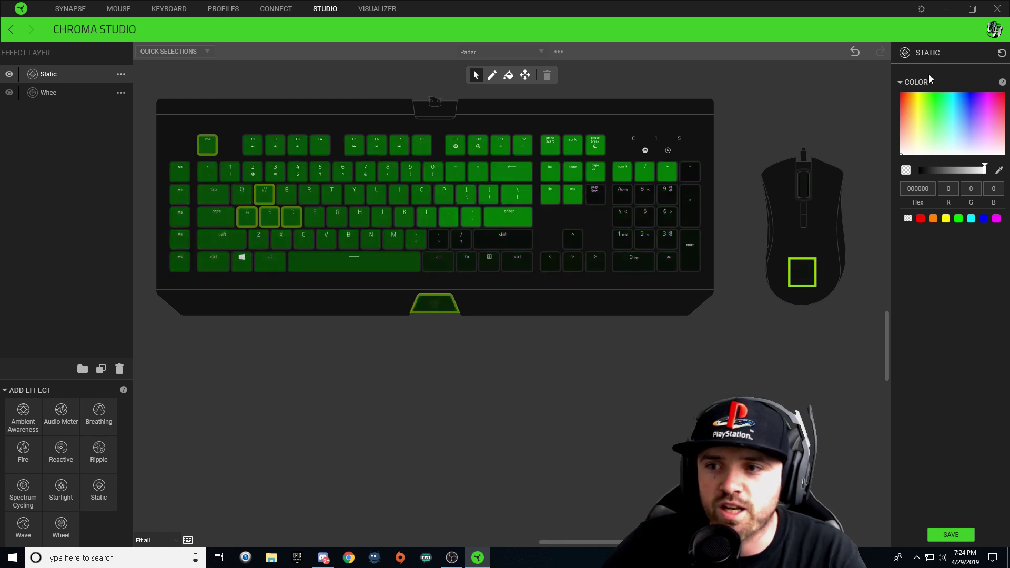
left_click(919, 219)
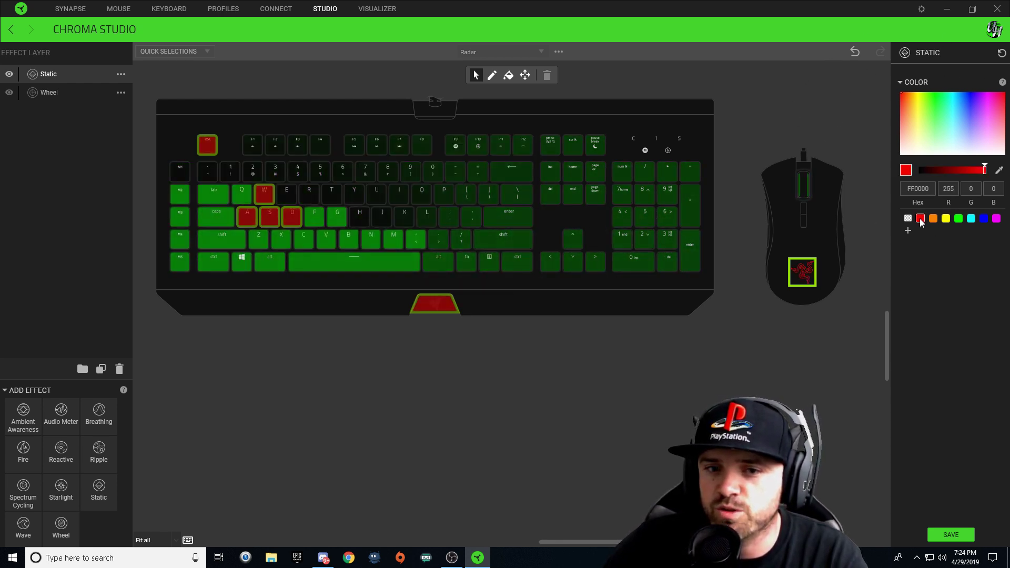
left_click(953, 535)
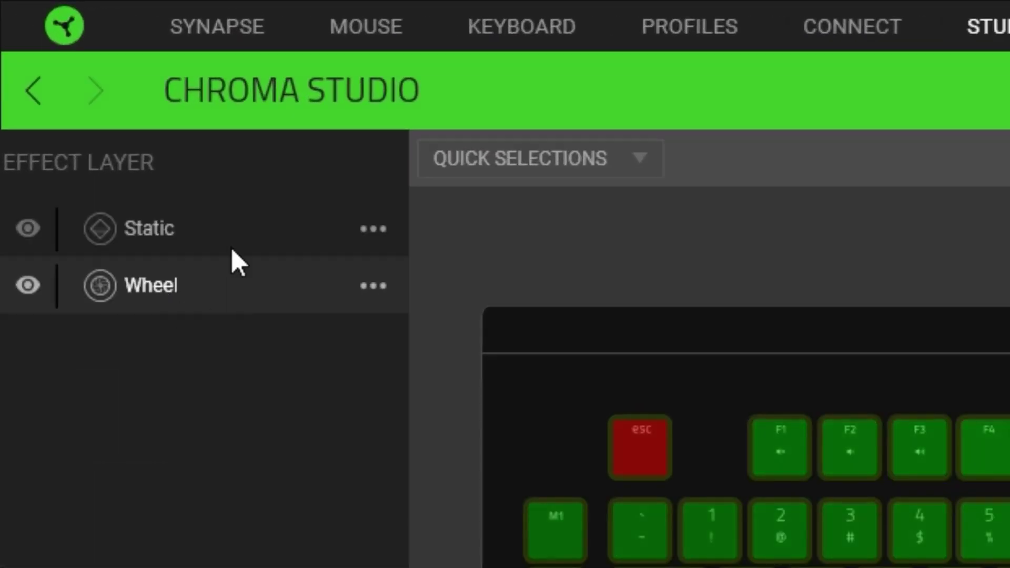
- Duplicate the Wheel layer and rename the new top copy 'Wheel2'
right_click(181, 302)
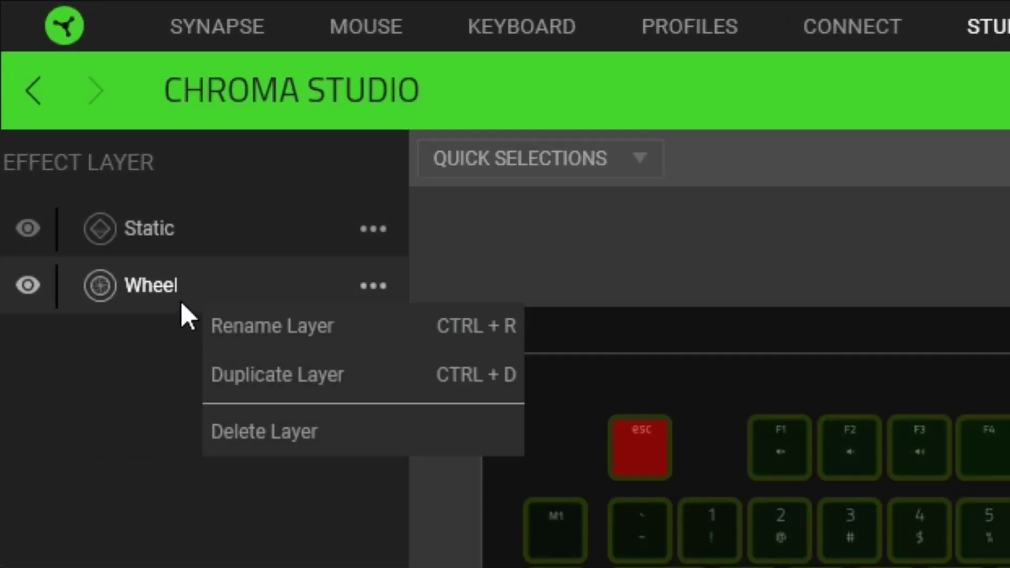
left_click(259, 374)
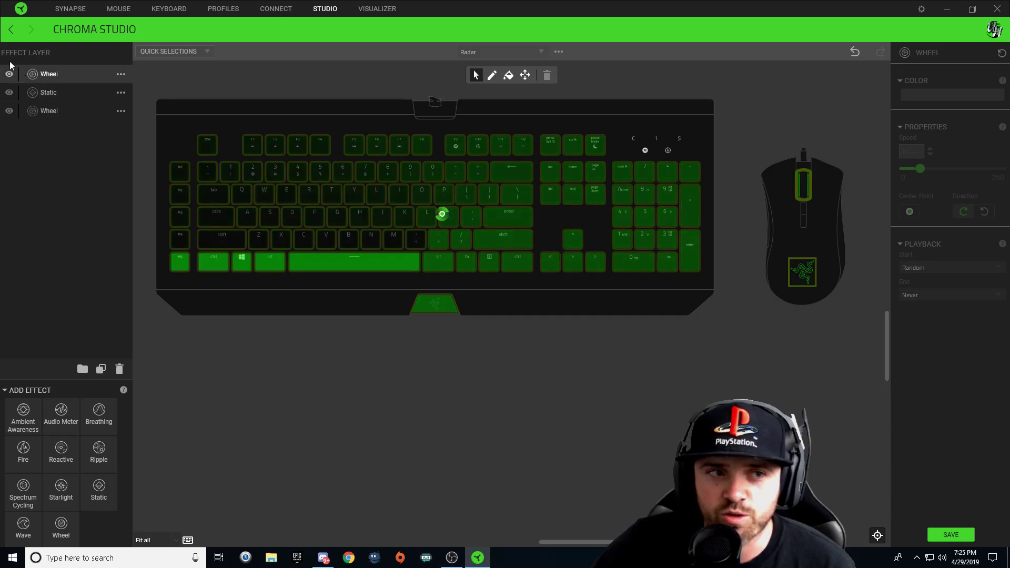
left_click(65, 90)
left_click(64, 75)
right_click(65, 73)
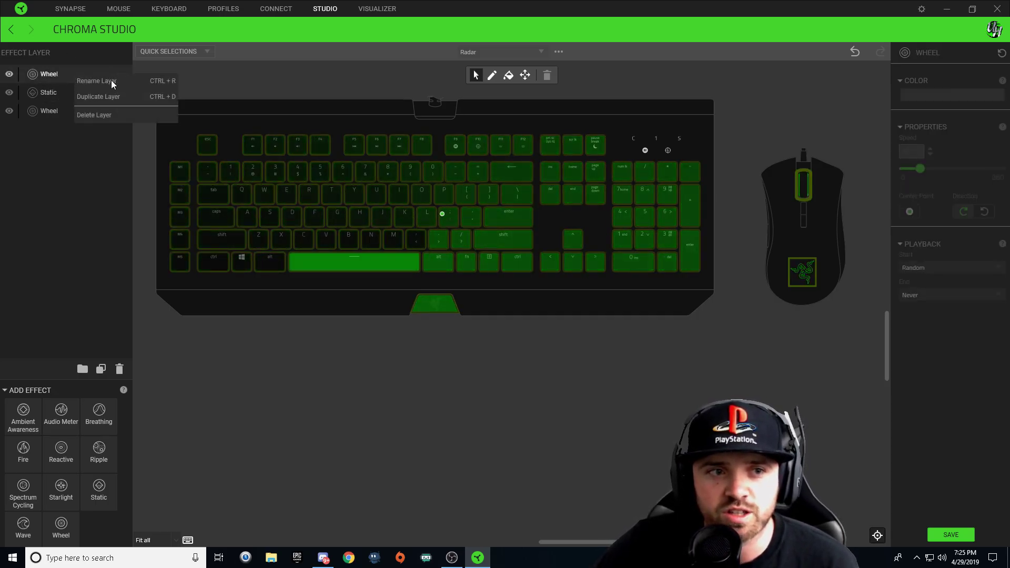
left_click(111, 80)
type("Wheel2")
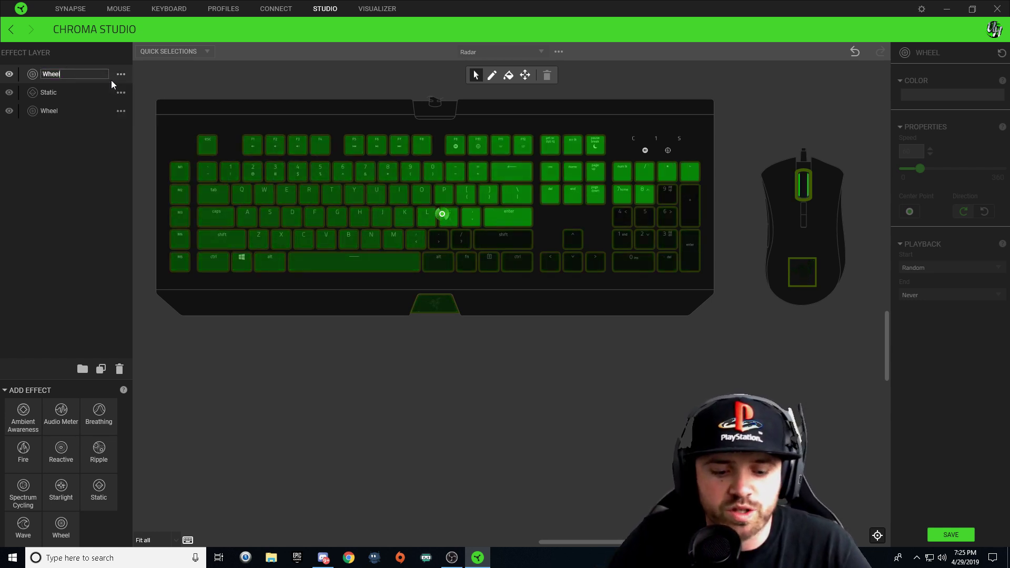
key("Return")
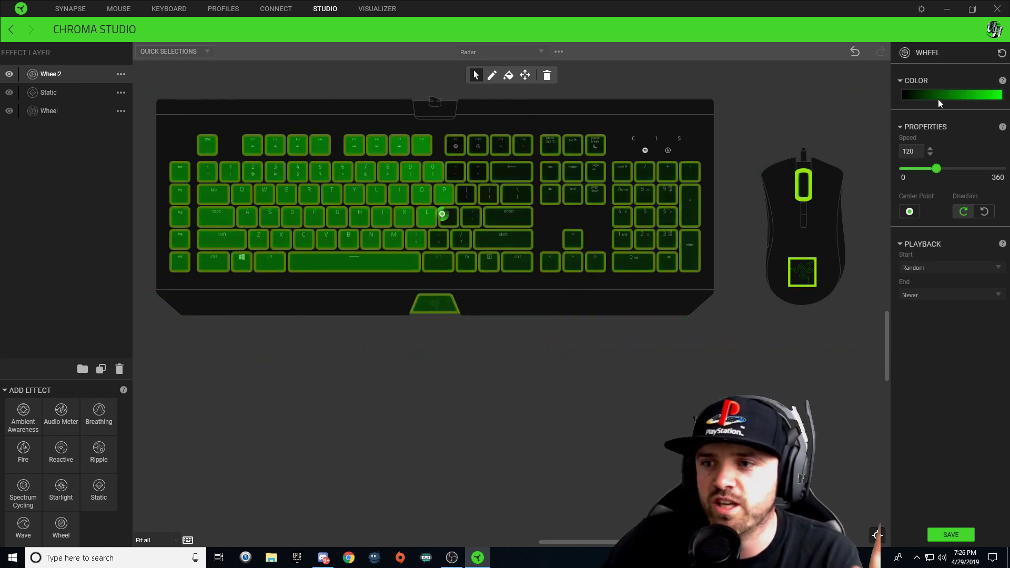
- Change Wheel2's green gradient end to transparent, fading black to transparent, and save
left_click(936, 94)
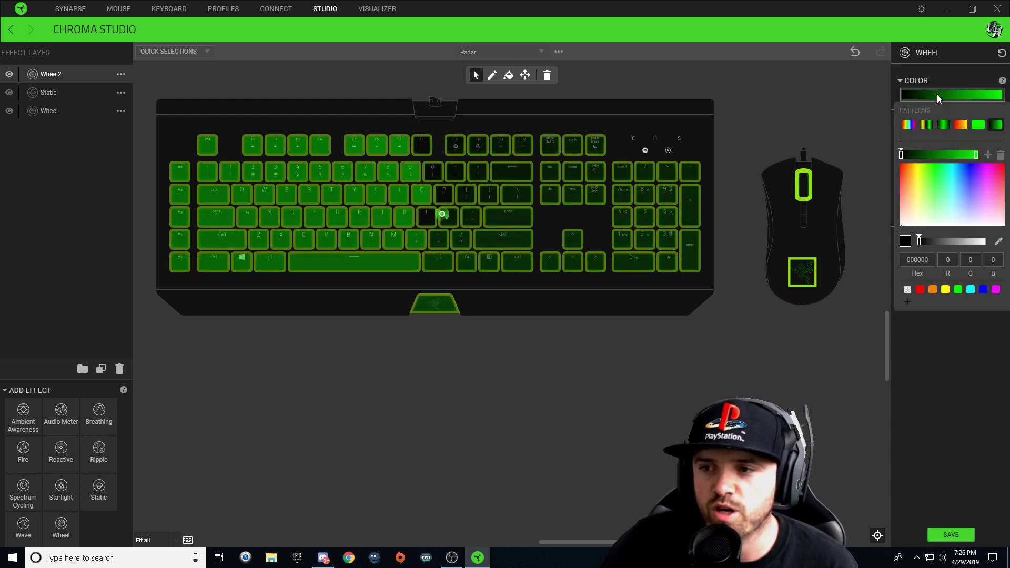
left_click(977, 156)
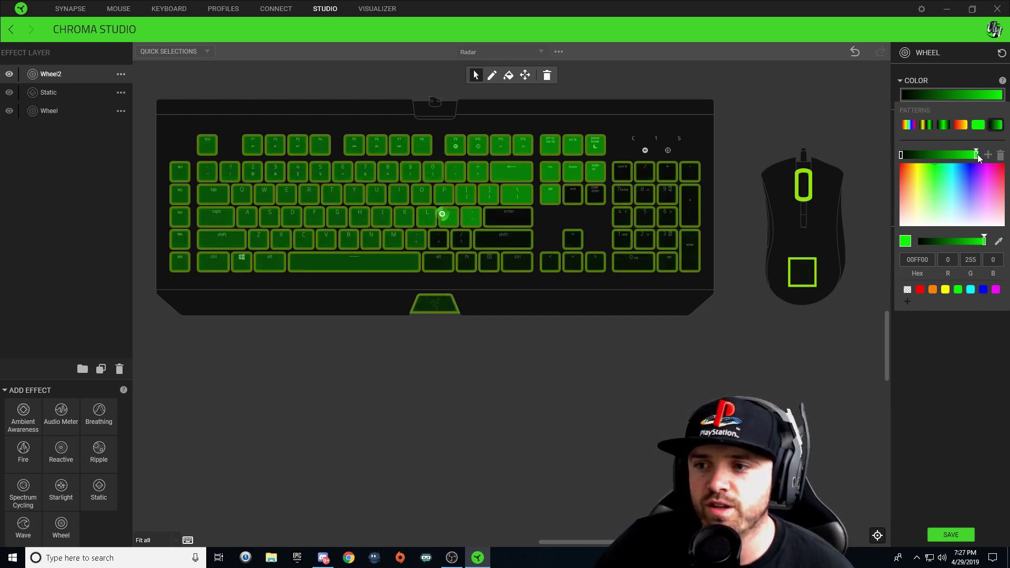
left_click(907, 289)
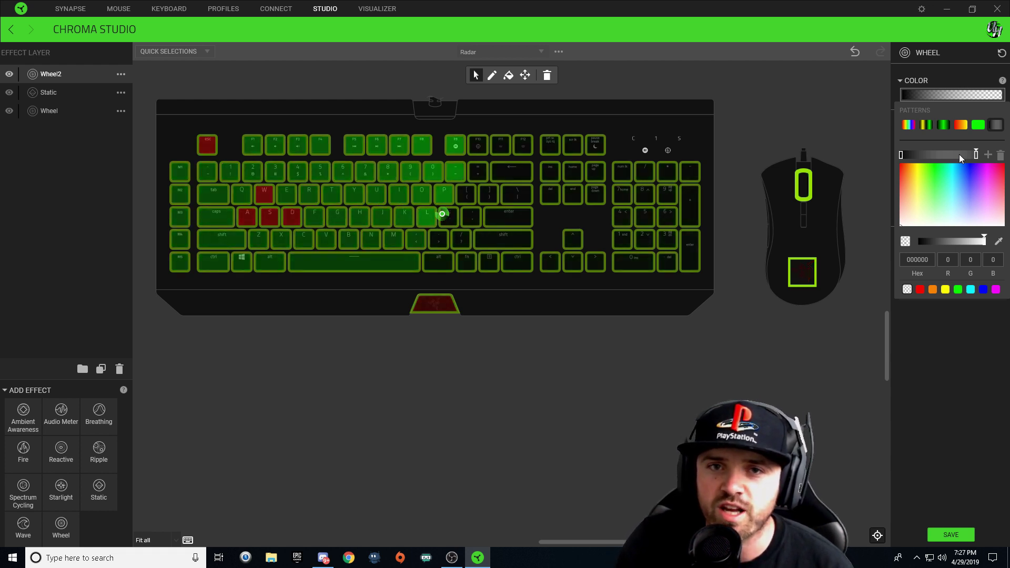
left_click(901, 156)
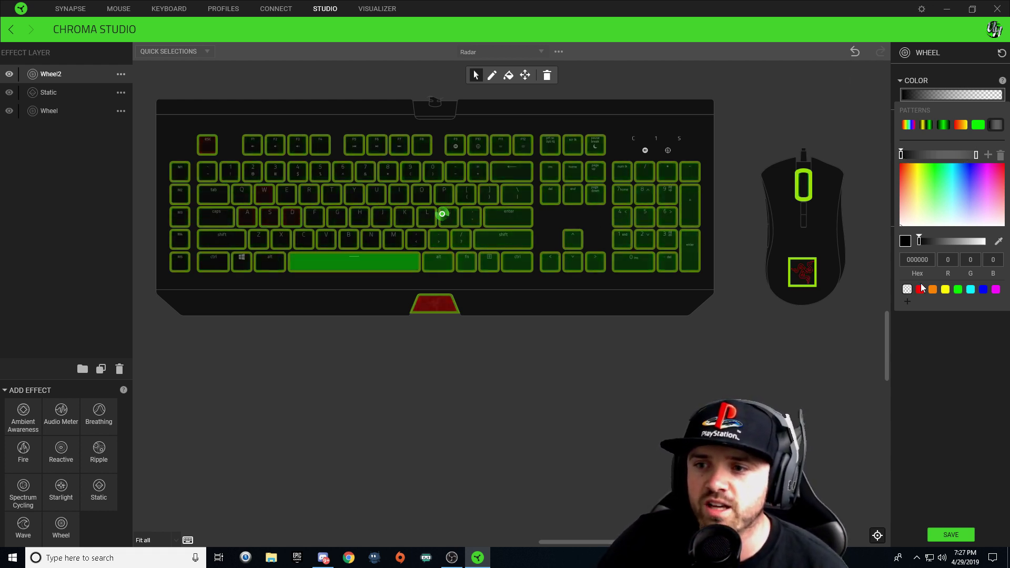
left_click(920, 408)
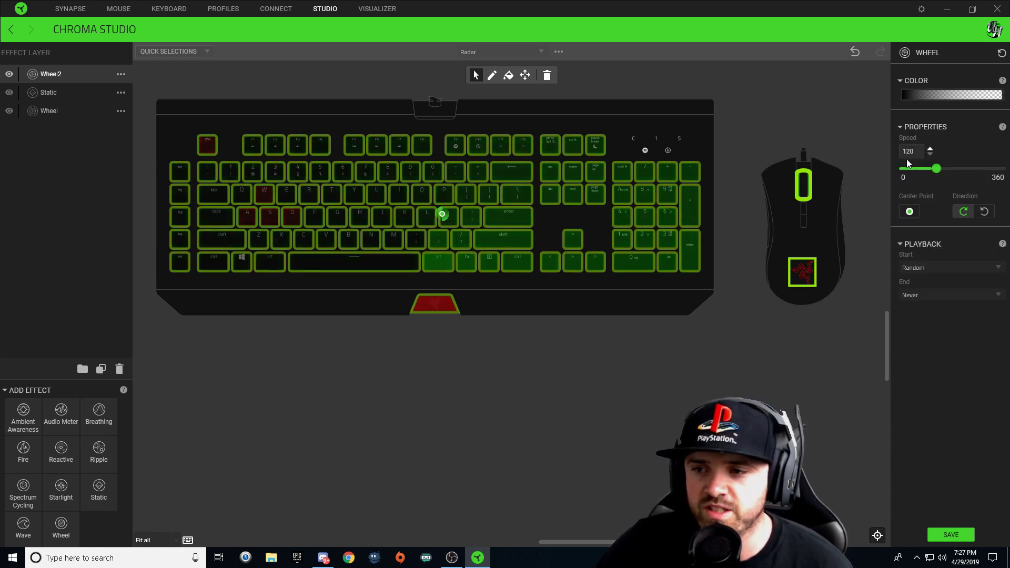
left_click(952, 535)
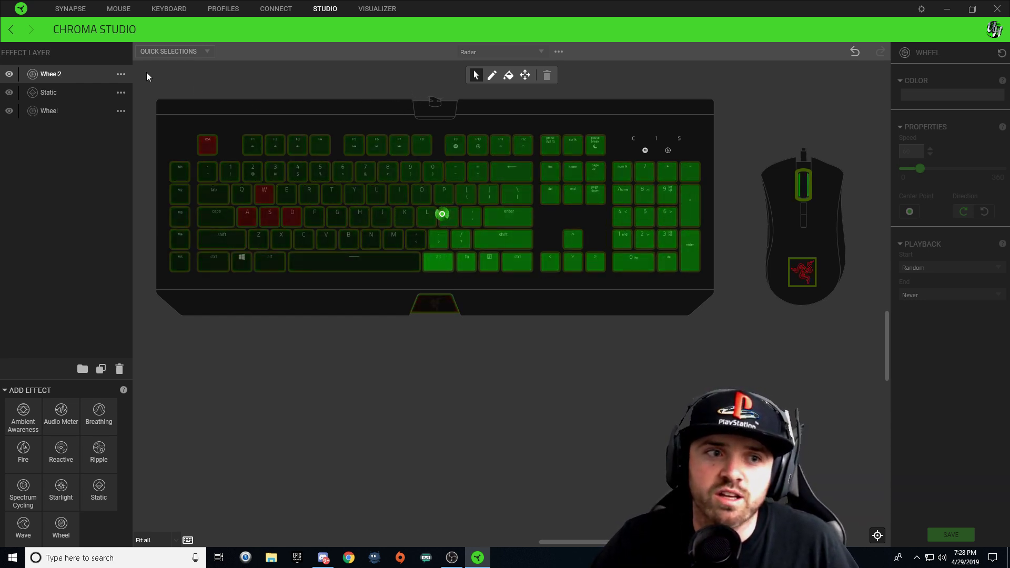
- On the Static layer, clear the old selection, save, and light Caps Lock, 5 and Up arrow red
left_click(47, 92)
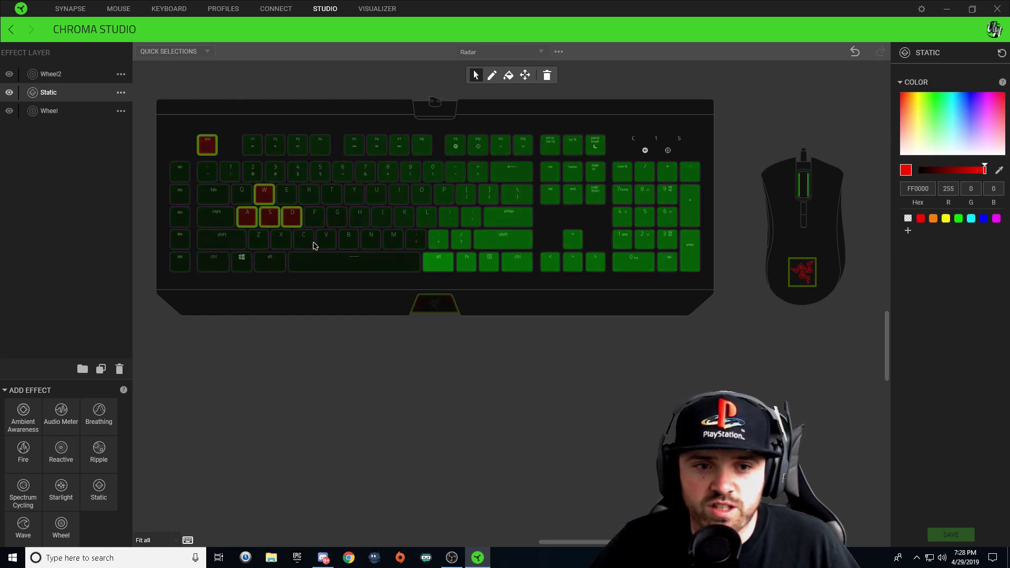
left_click(817, 273)
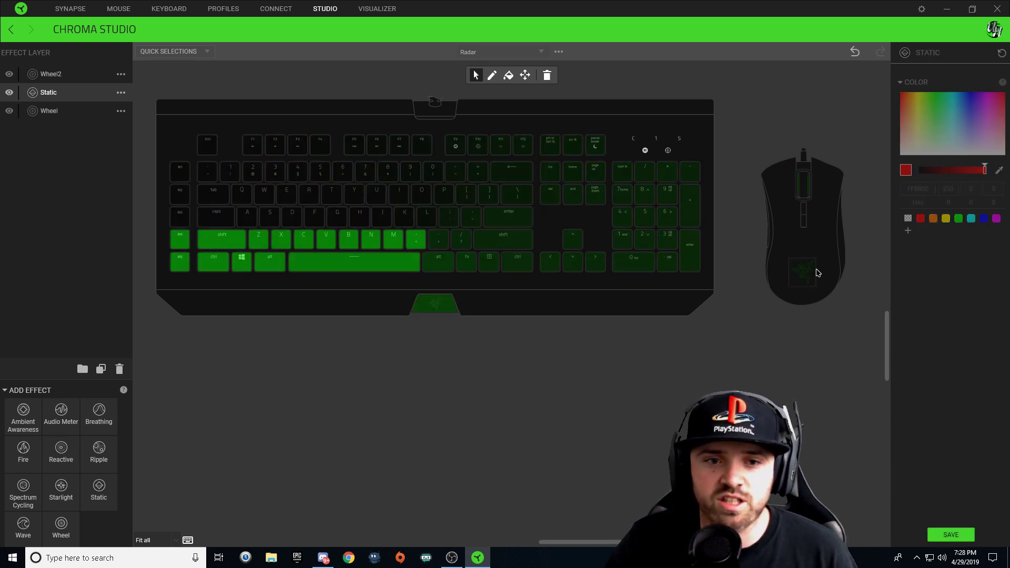
left_click(950, 535)
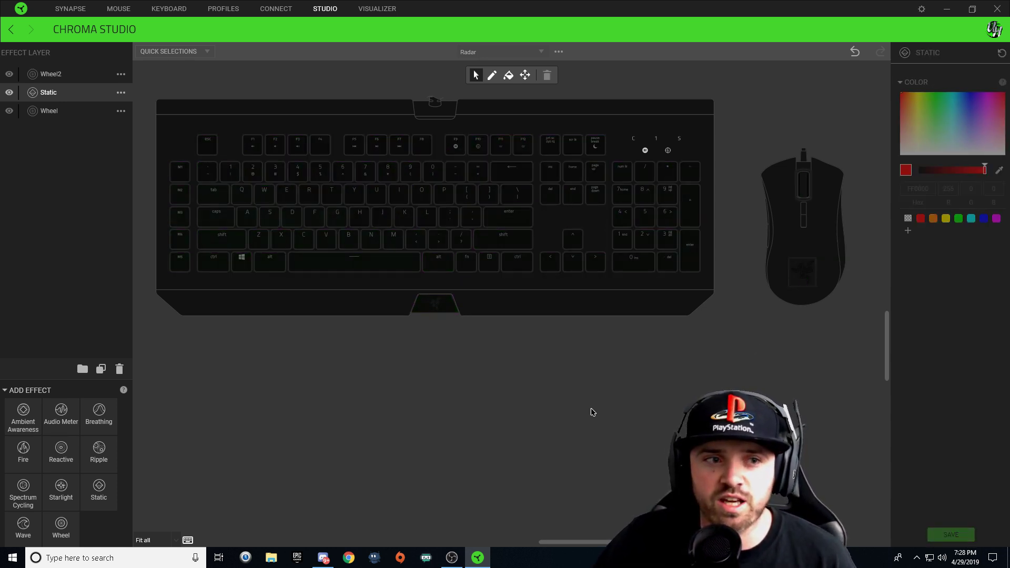
left_click(49, 93)
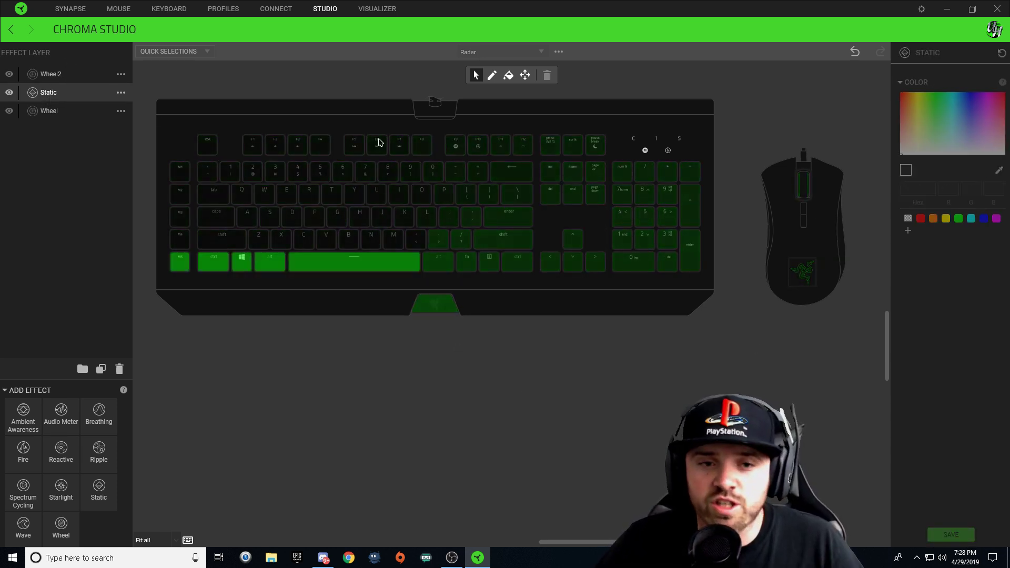
left_click(232, 218)
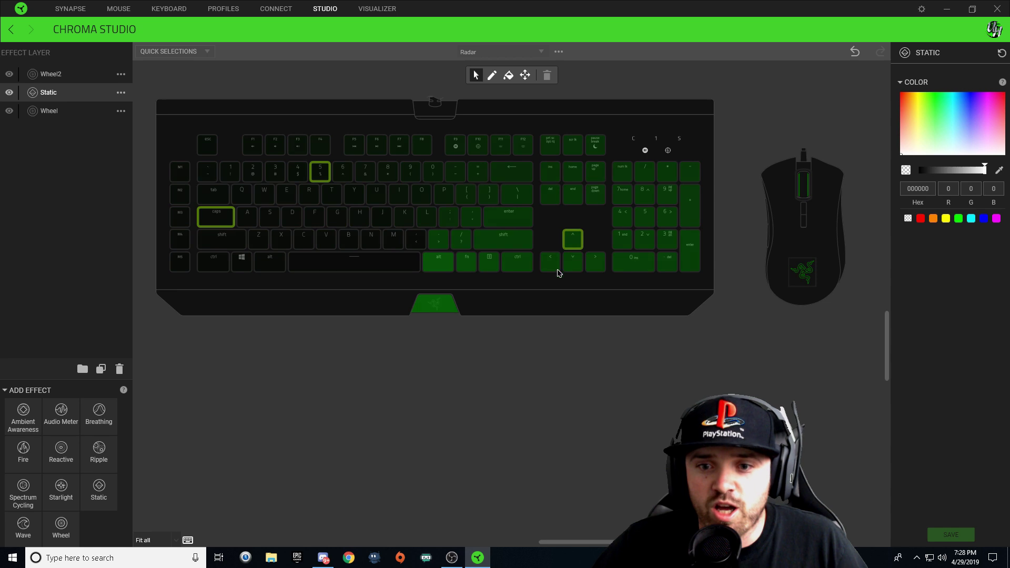
left_click(921, 219)
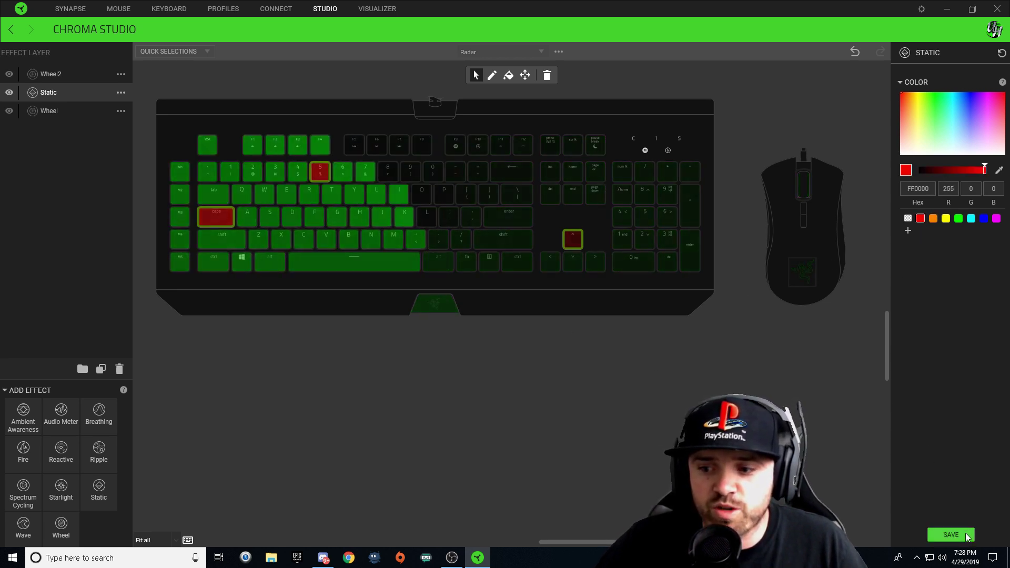